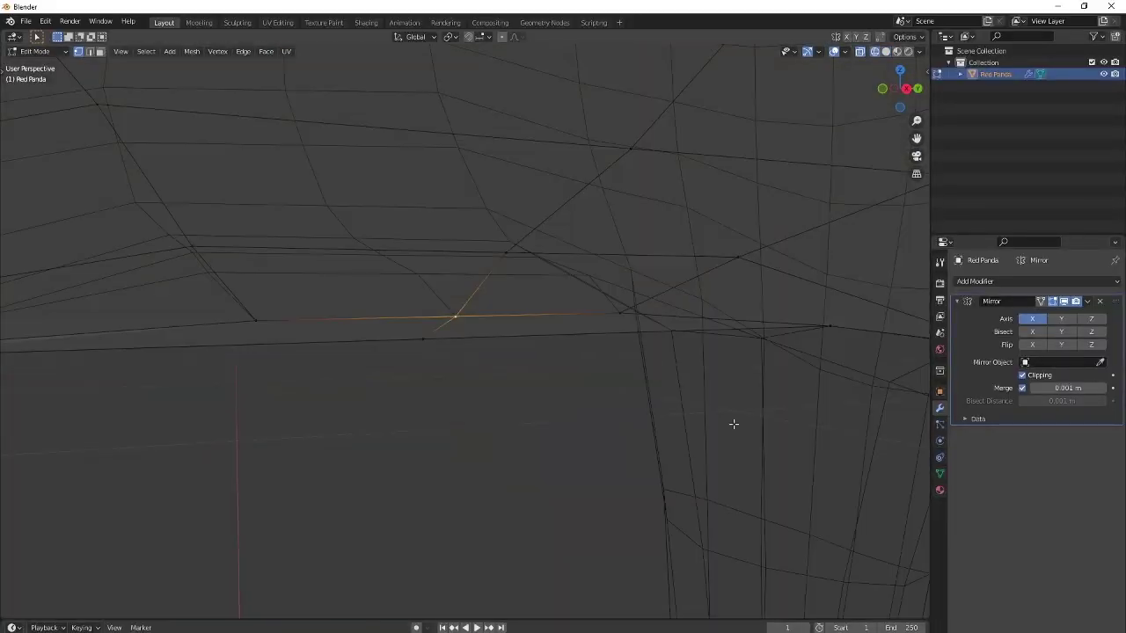
Rotate to view the legs from underneath and select the edge path where the front leg meets the body
middle_drag(513, 261, 604, 407)
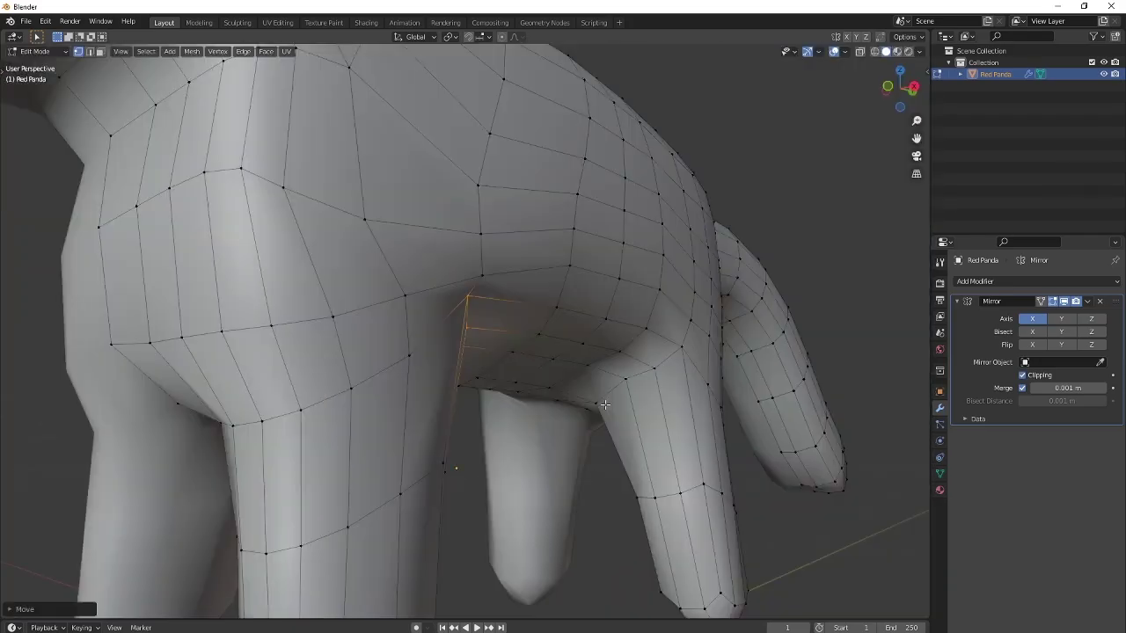
ctrl+click(532, 307)
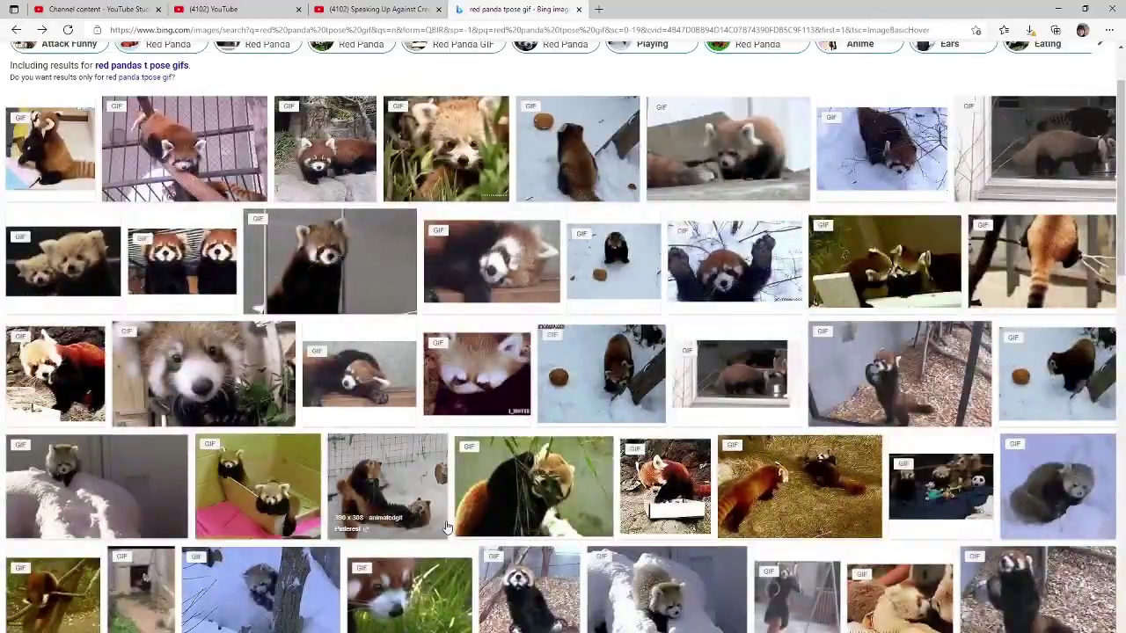
scroll(528, 556, down, 5)
scroll(527, 556, down, 2)
scroll(528, 556, down, 3)
scroll(528, 555, down, 2)
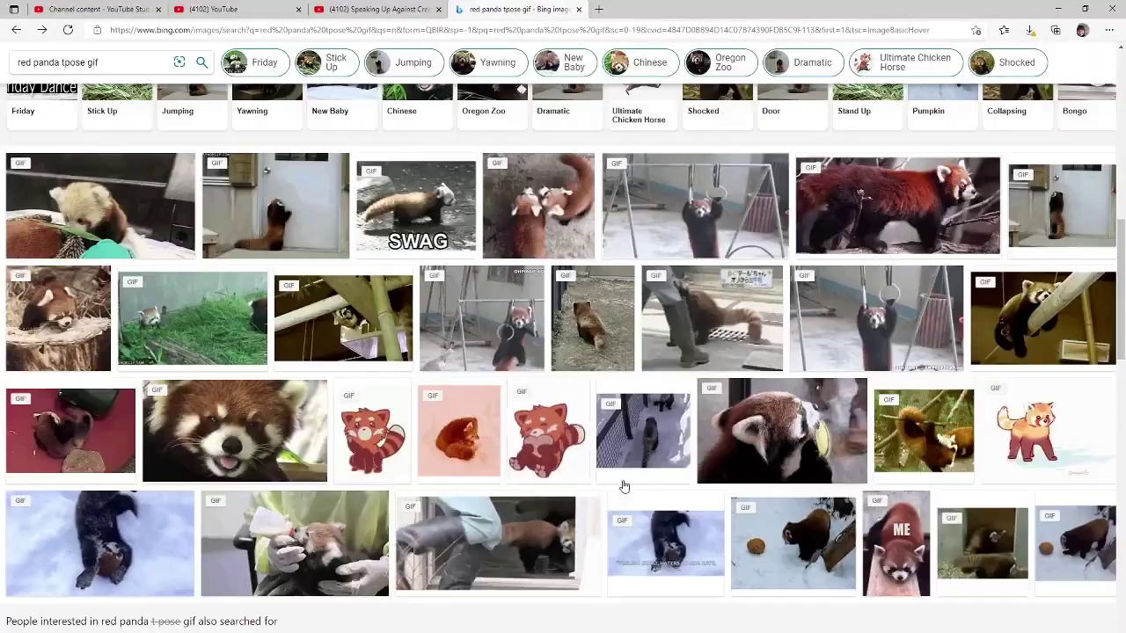
Adjust the viewport zoom on the red panda mesh to check the hind foot
scroll(920, 472, down, 1)
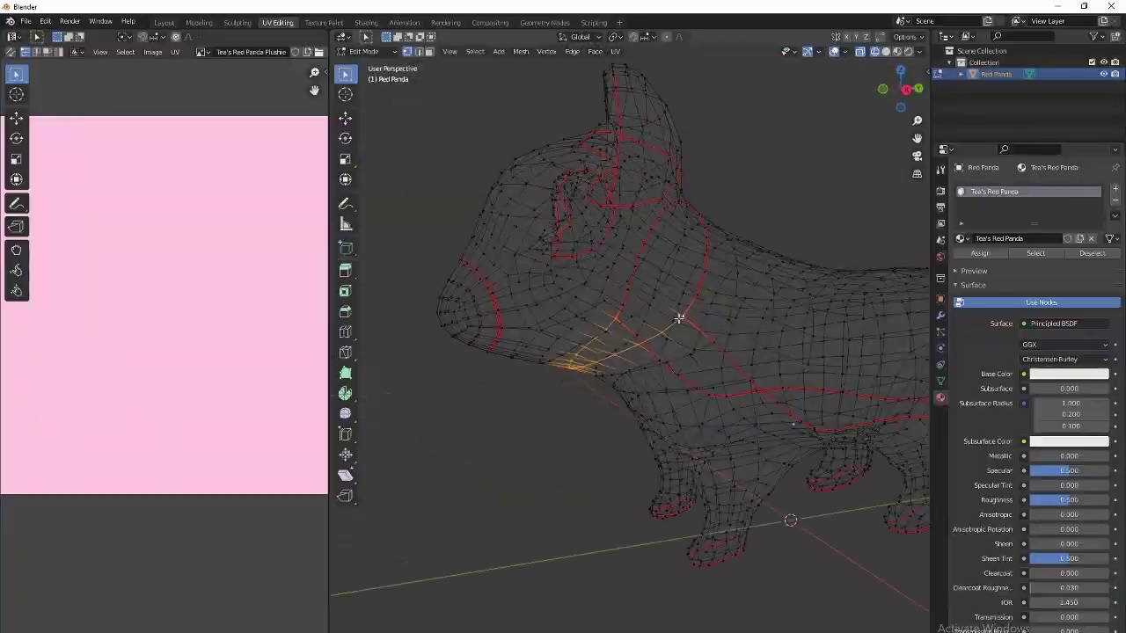
Switch to Right Orthographic view to see the panda mesh side-on
key(KP_3)
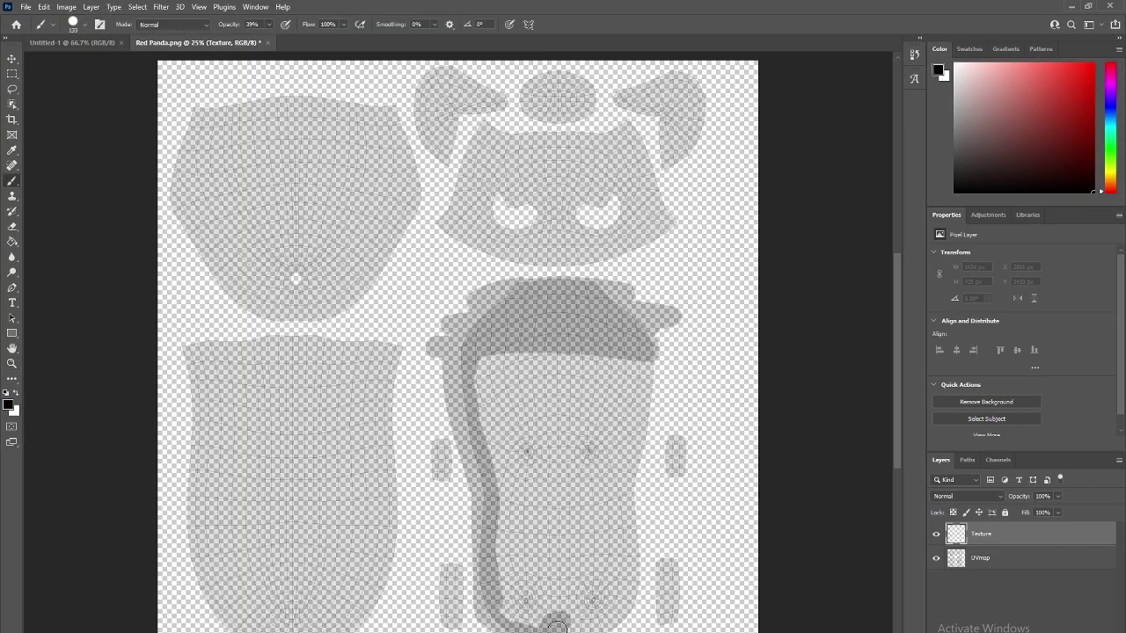
Paint a darker tone over the lower UV island, then switch to the Hard Round brush
drag(617, 380, 439, 459)
scroll(439, 459, down, 1)
right_click(748, 359)
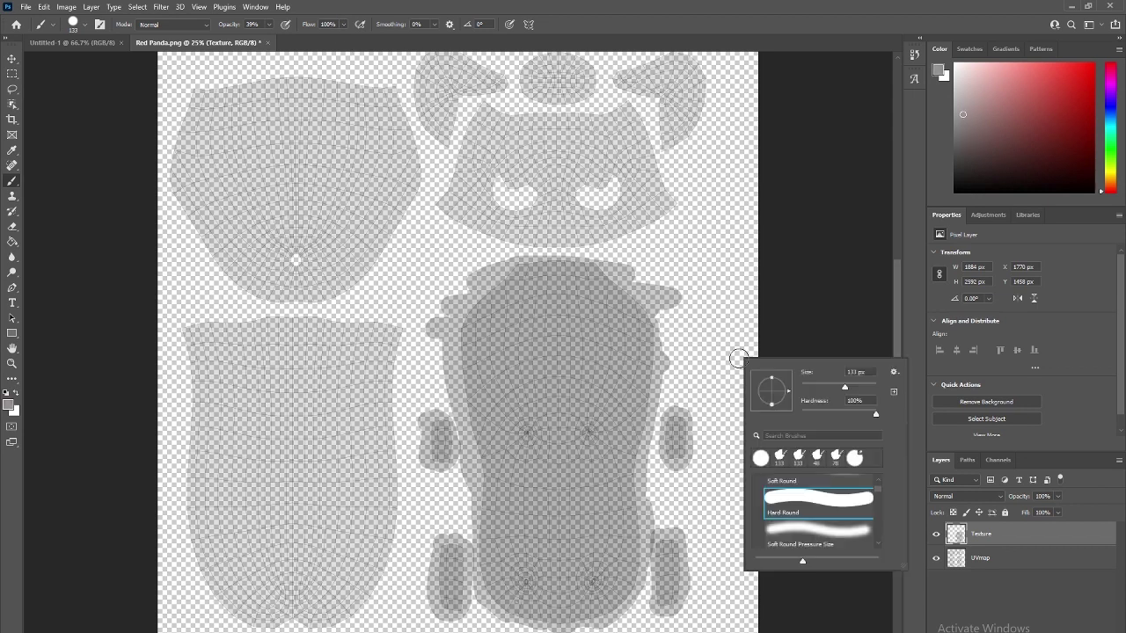
alt+click(675, 433)
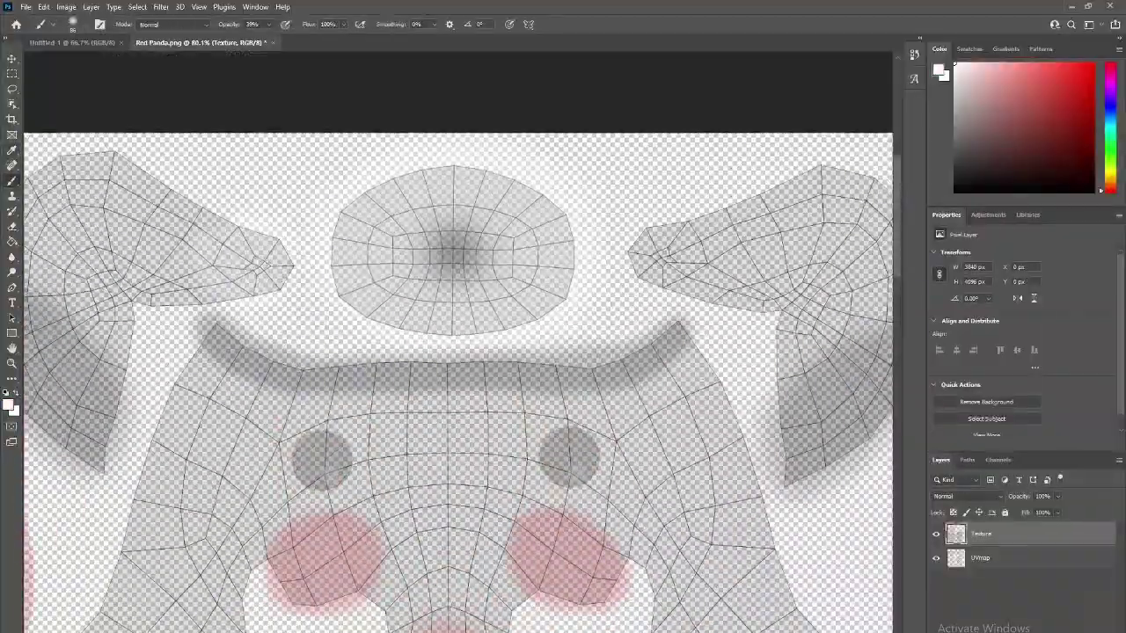
Turn the Blender model to face the panda's front and enter Edit Mode to see the wireframe
scroll(507, 244, right, 5)
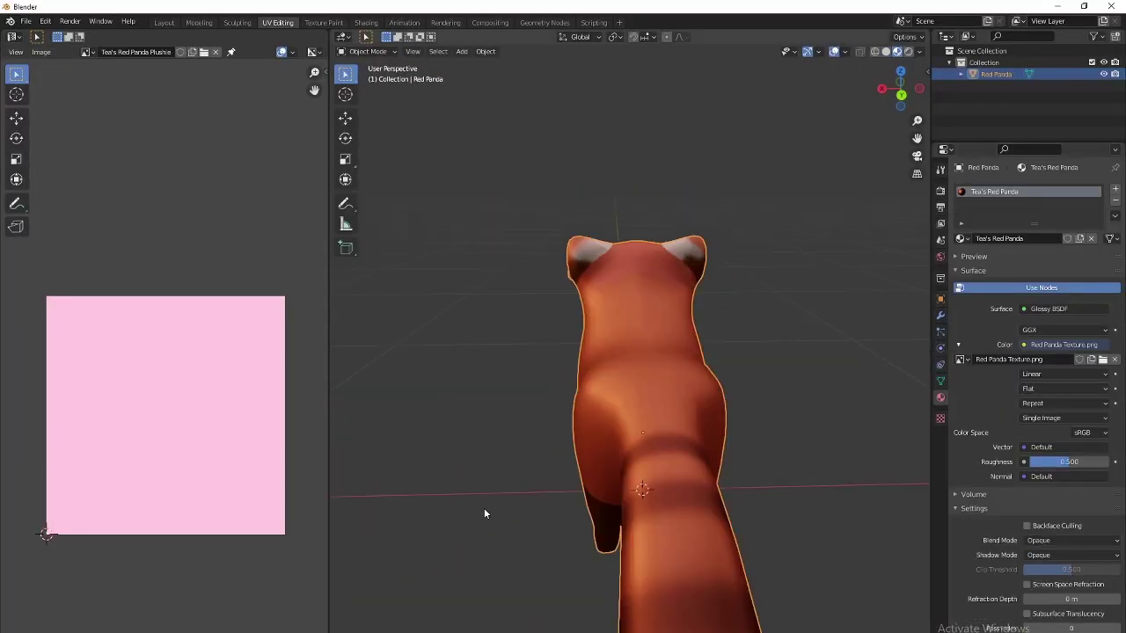
mouse_move(836, 389)
middle_down()
mouse_move(698, 480)
mouse_move(626, 424)
middle_up()
key(Tab)
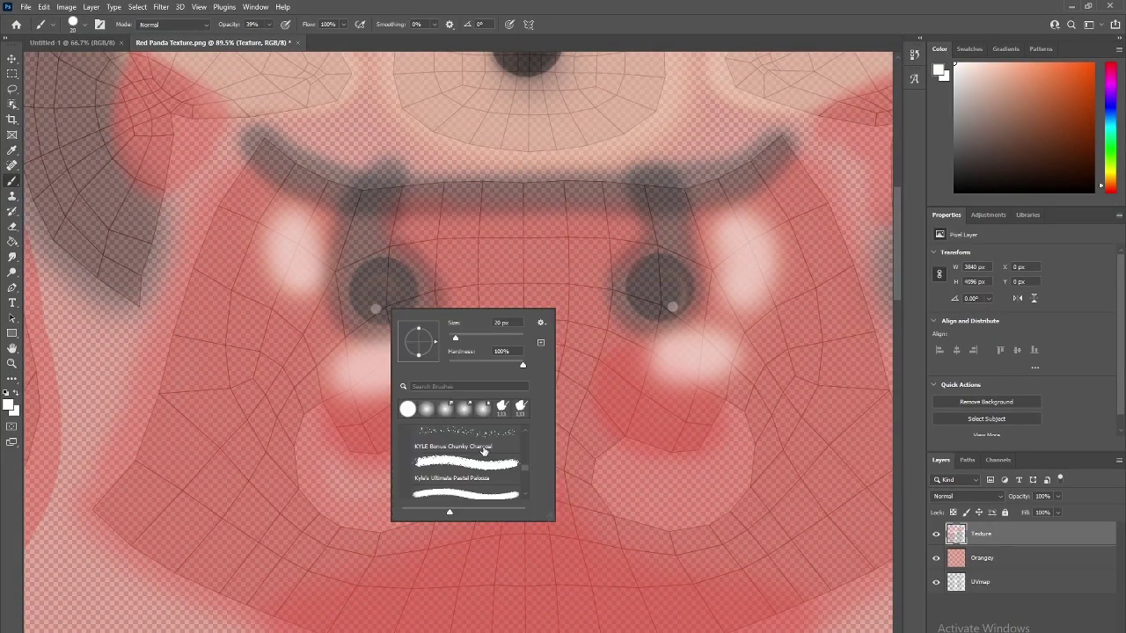
Choose a new brush at 100% opacity and paint a dark stroke across the tail region
double_click(483, 447)
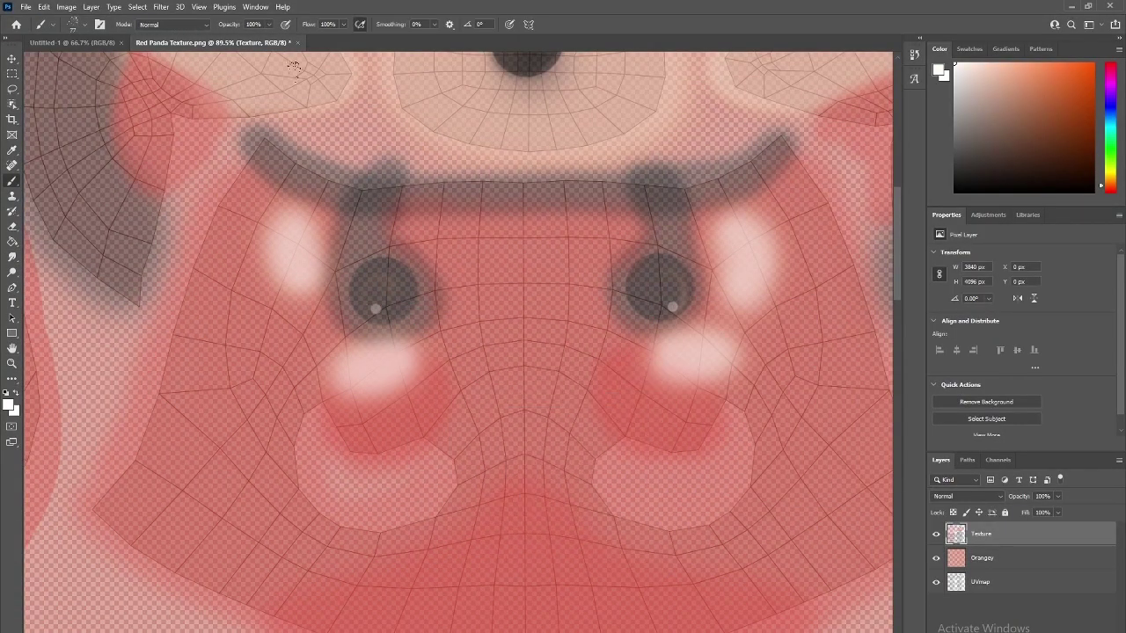
scroll(202, 160, up, 3)
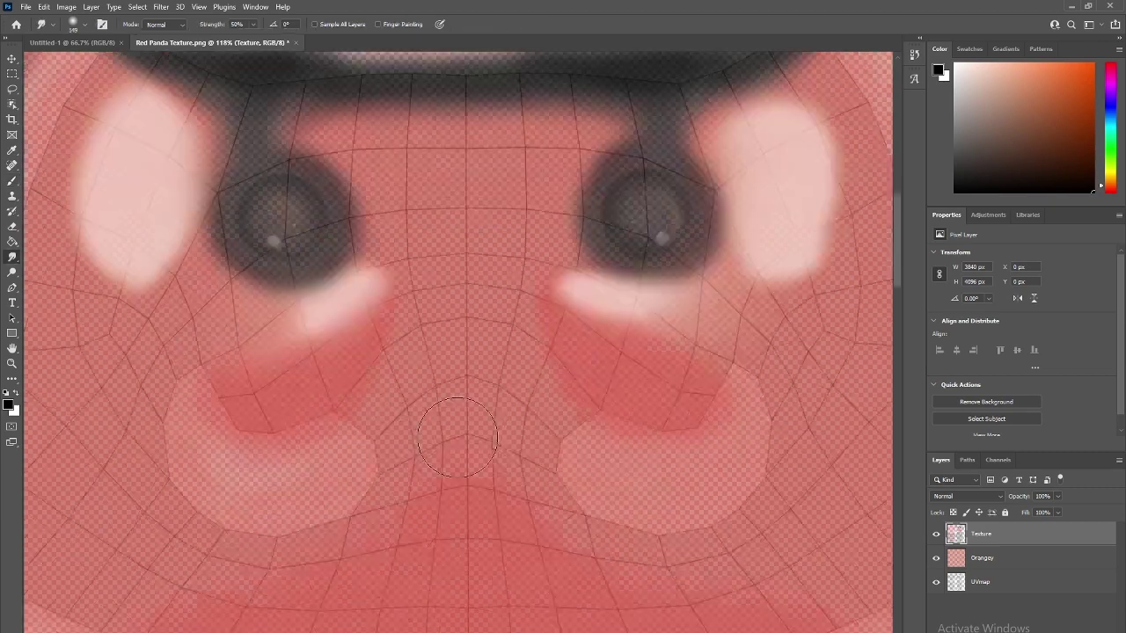
drag(84, 211, 163, 185)
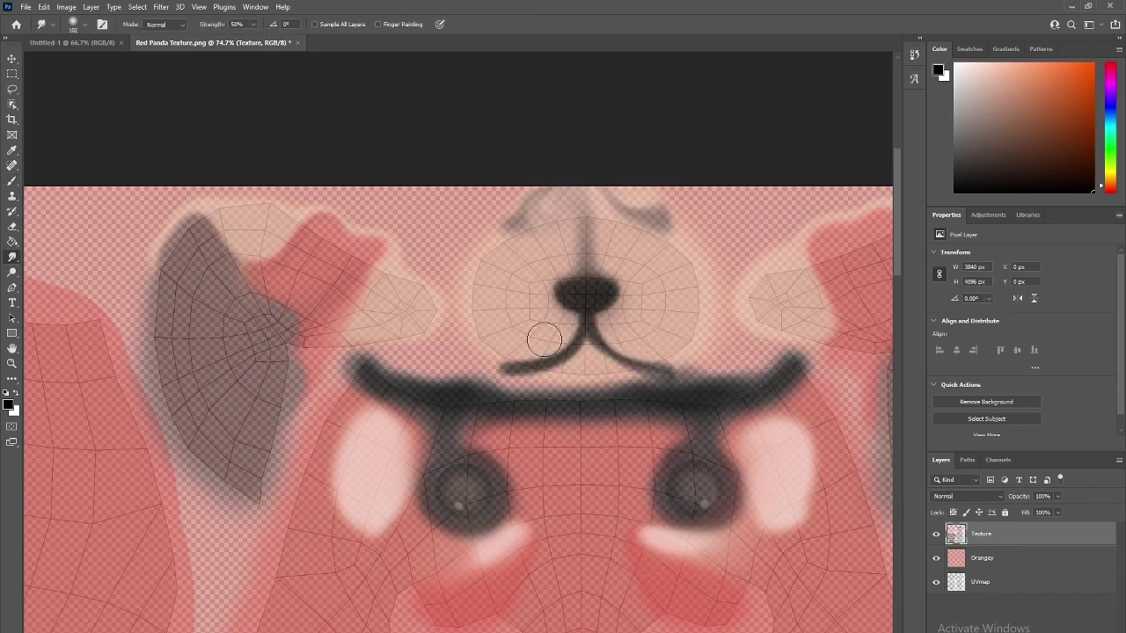
Scroll the Photoshop canvas to bring the painted face markings into view
scroll(471, 486, down, 2)
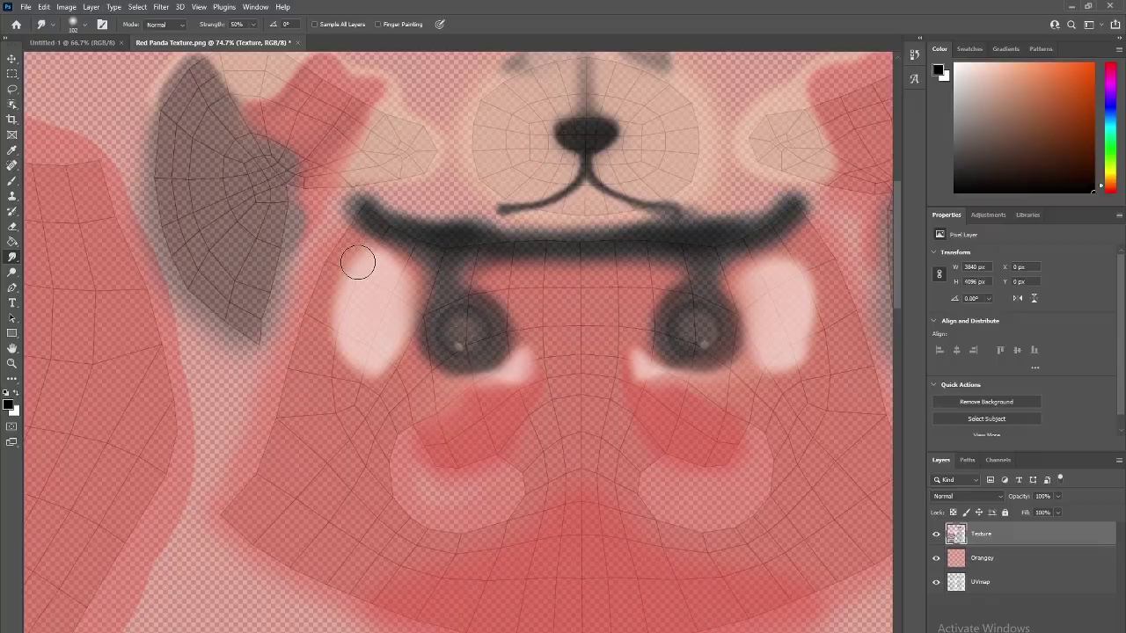
scroll(786, 187, left, 5)
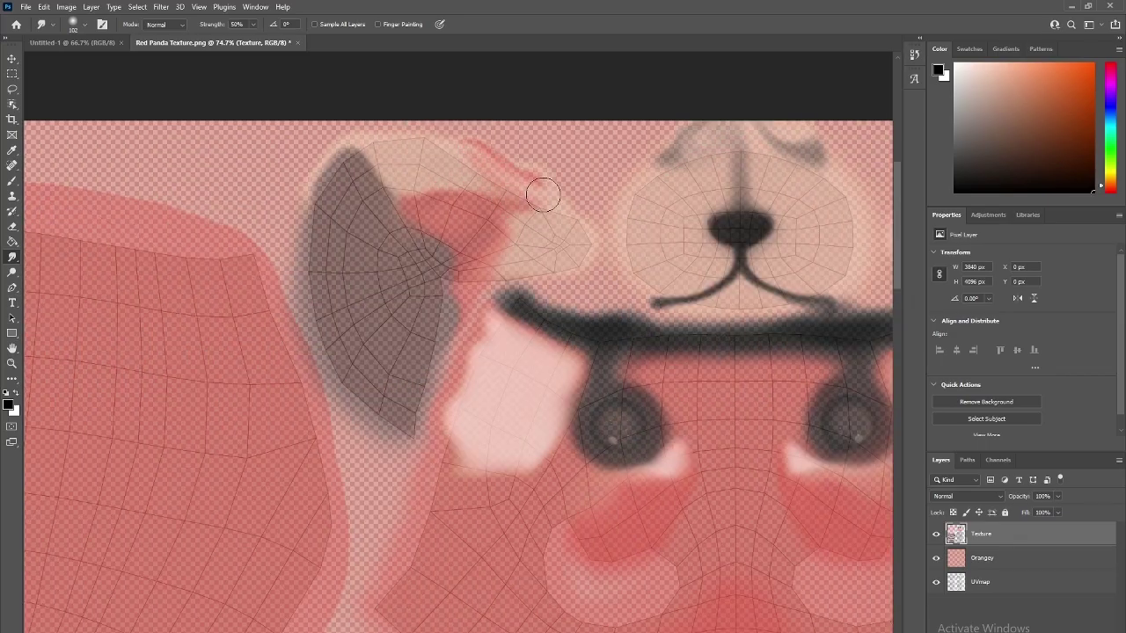